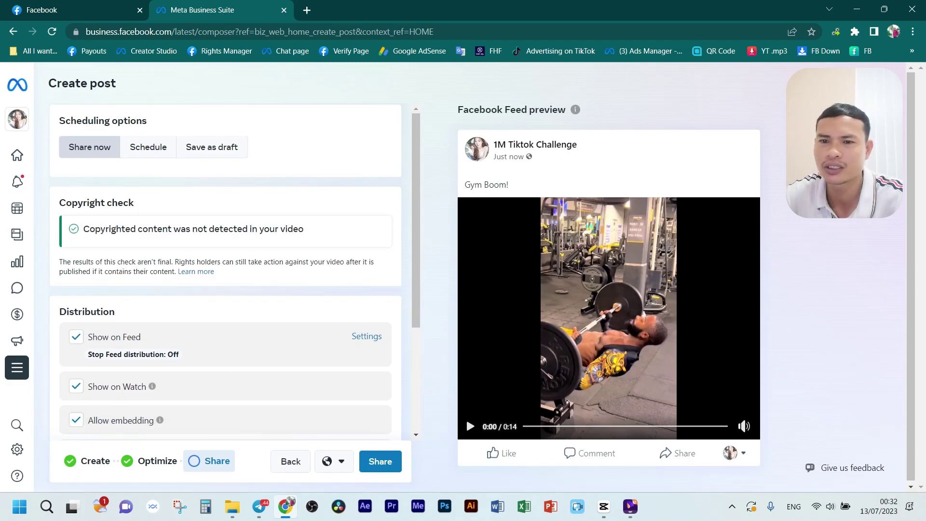
Highlight the copyright check result text and scroll through it.
left_click_drag(304, 229, 70, 229)
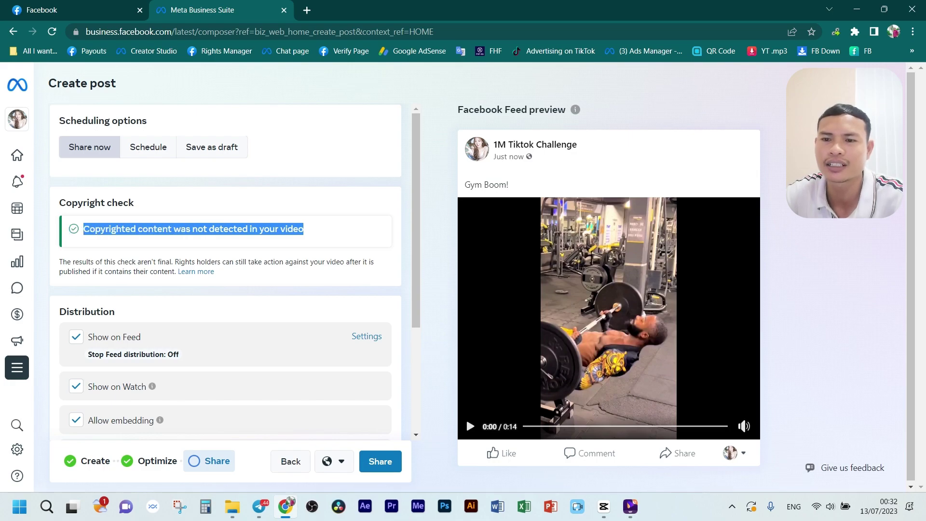
scroll(225, 270, "down", 3)
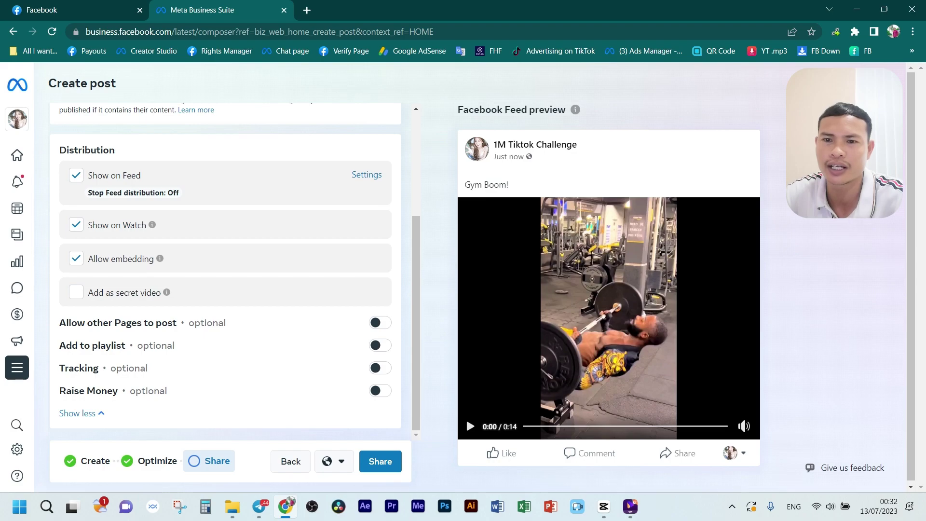
scroll(225, 270, "up", 3)
Clear the highlight and import the bench-press video from 05-18-2023 into CapCut project 0713.
left_click(193, 229)
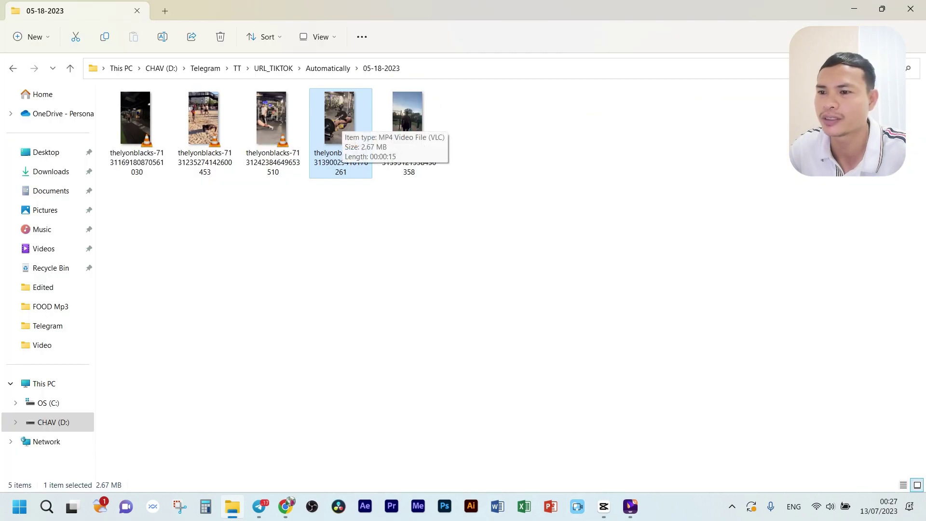
left_click_drag(340, 123, 424, 295)
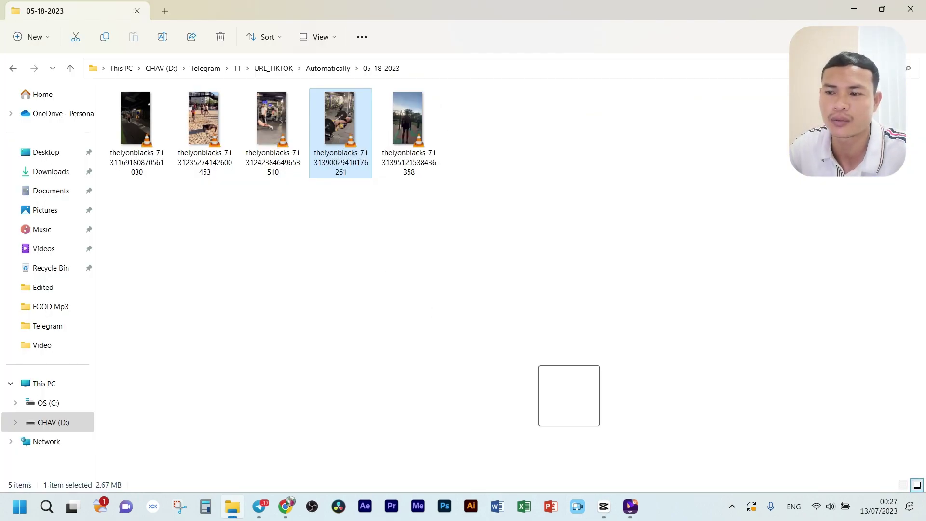
mouse_move(425, 295)
left_mouse_down()
mouse_move(603, 505)
mouse_move(198, 181)
left_mouse_up()
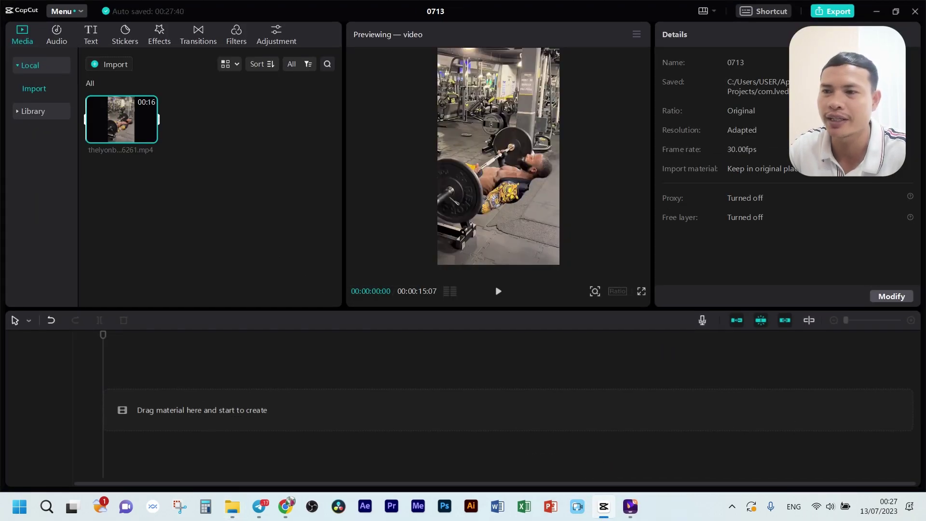
Import GMY.mp3 from the Chav mp3 folder, then add the bench-press video to the timeline.
left_click(232, 507)
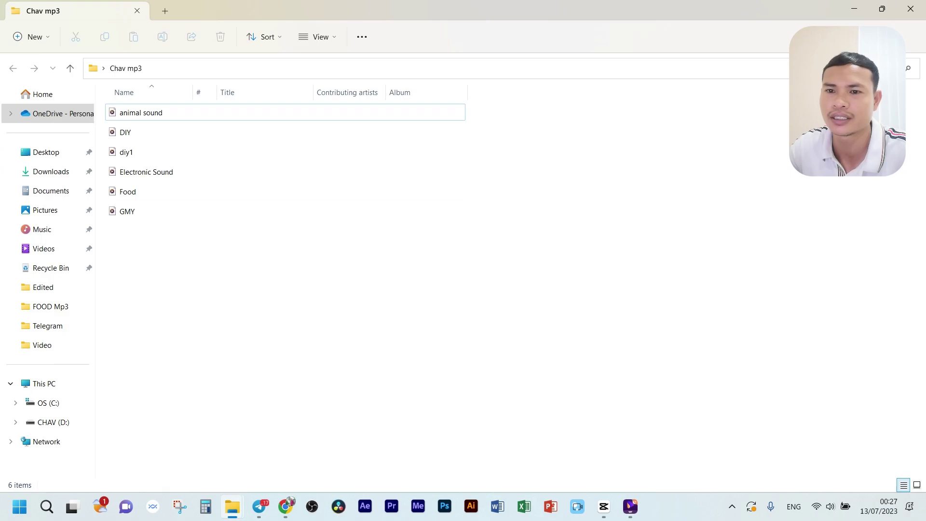
mouse_move(128, 211)
left_mouse_down()
mouse_move(355, 270)
mouse_move(533, 425)
left_mouse_up()
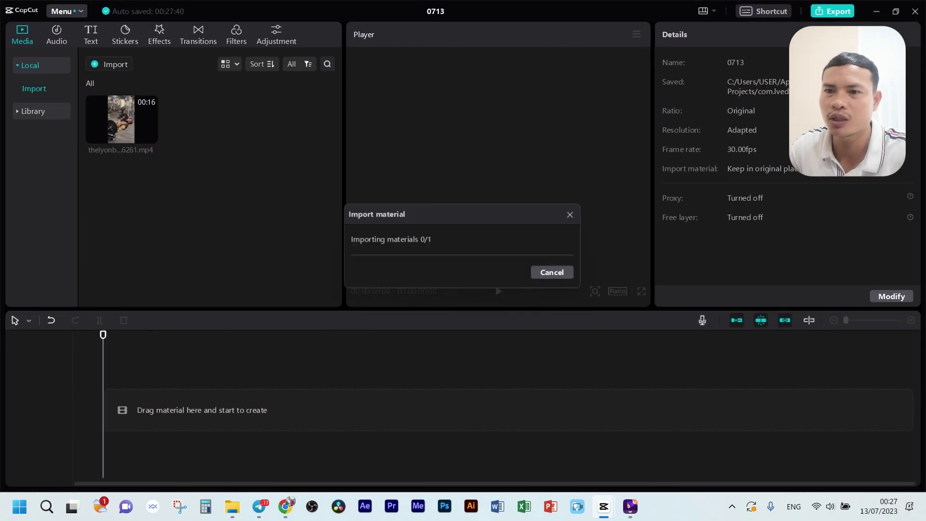
left_click(122, 121)
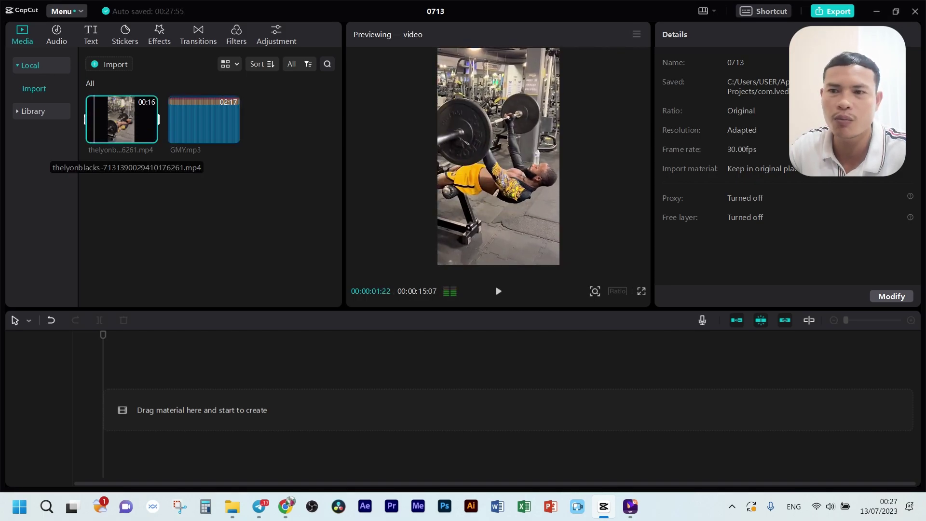
left_click(151, 136)
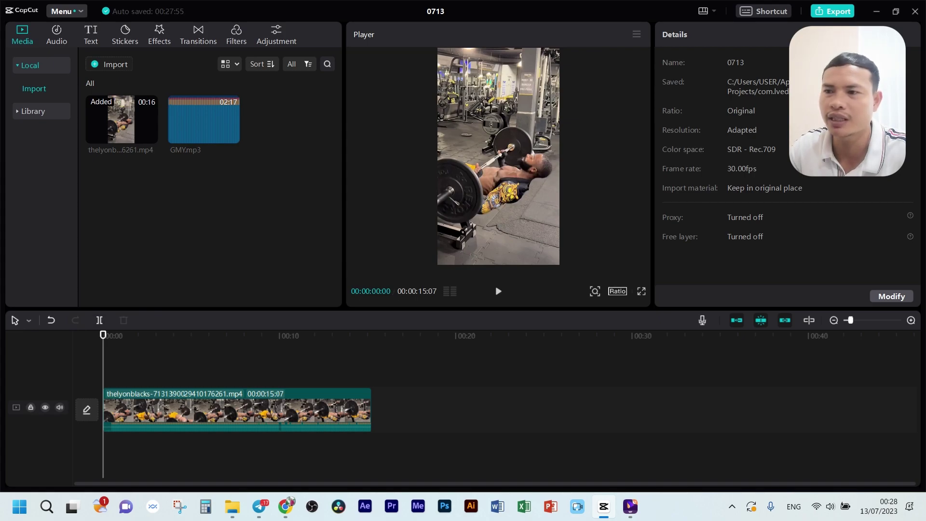
Add GMY.mp3 to the timeline as music starting at 00:00.
key("space")
key("space")
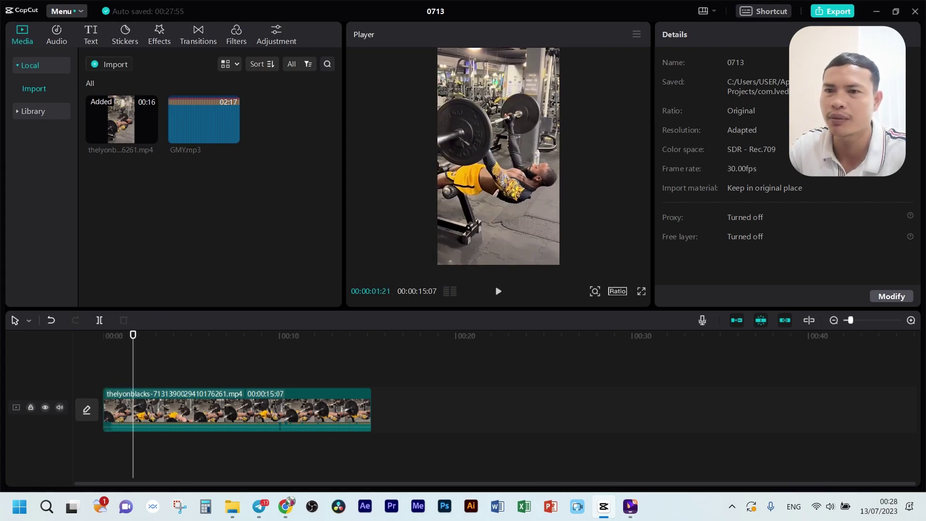
left_click(203, 119)
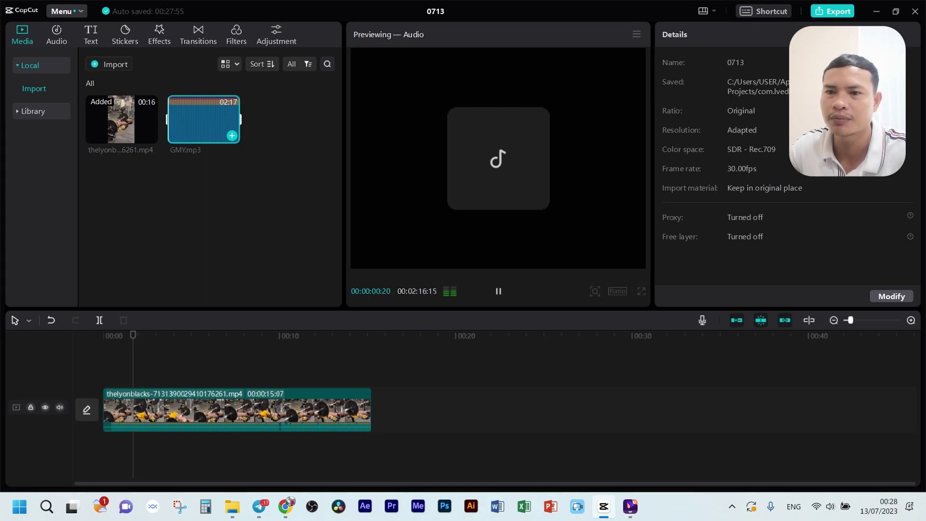
left_click(232, 136)
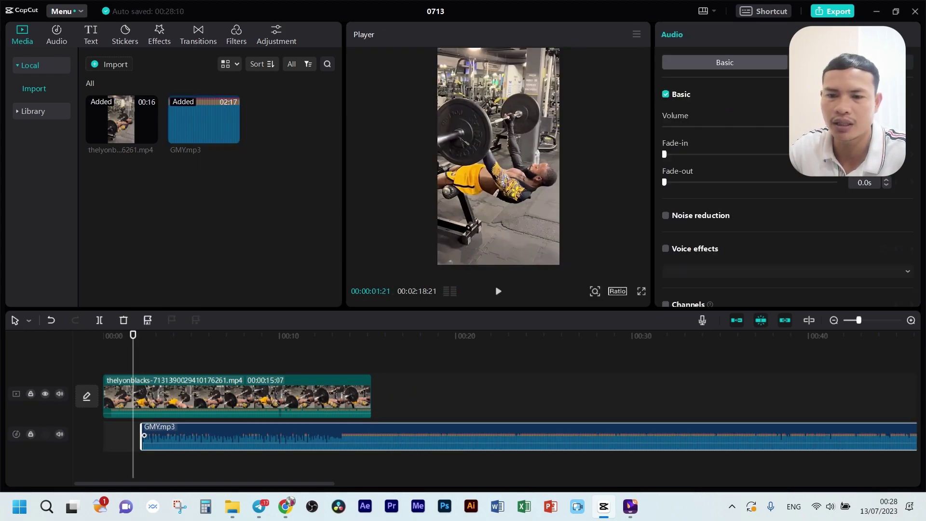
left_click_drag(144, 436, 105, 436)
key("Up")
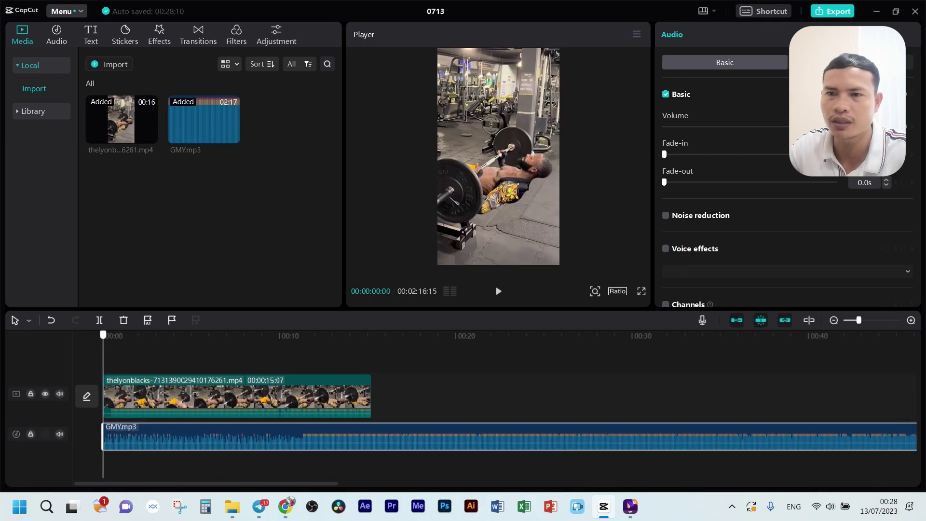
Separate the video's original audio, delete it, and play the edit with the new music.
right_click(147, 397)
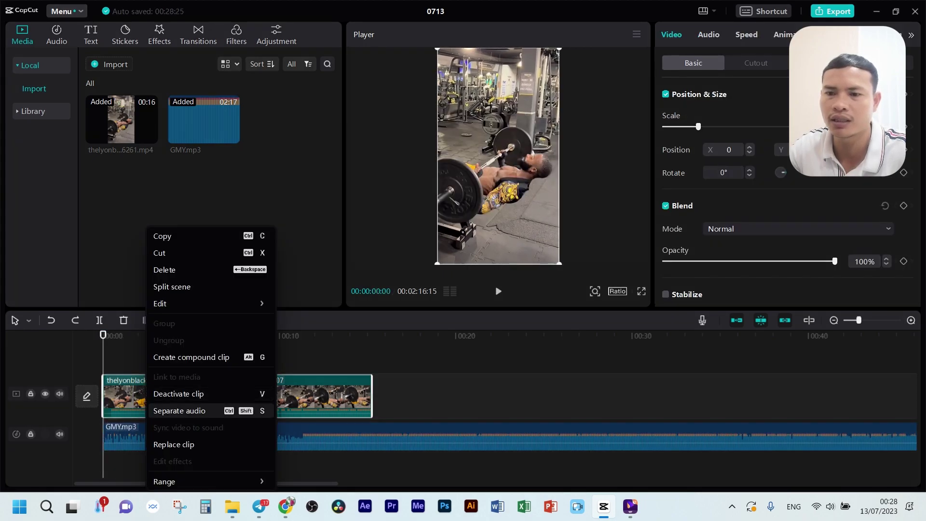
left_click(180, 411)
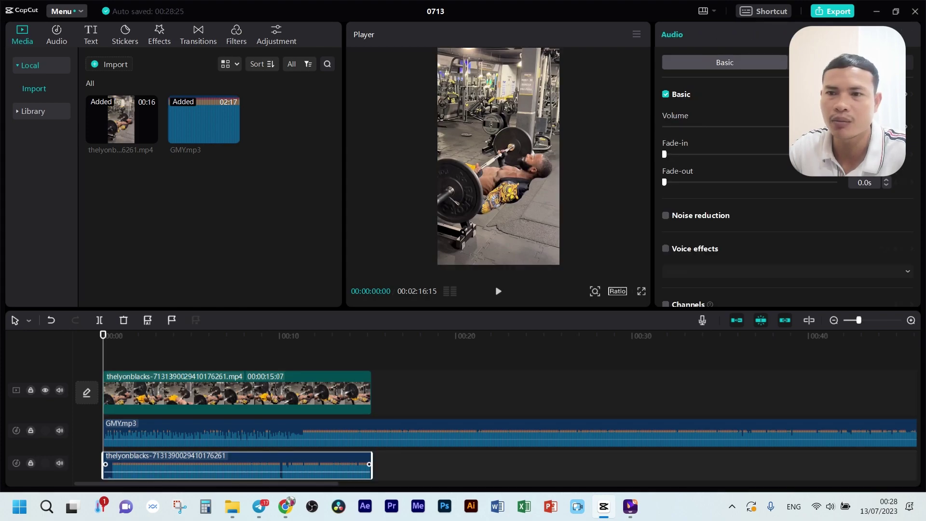
key("Delete")
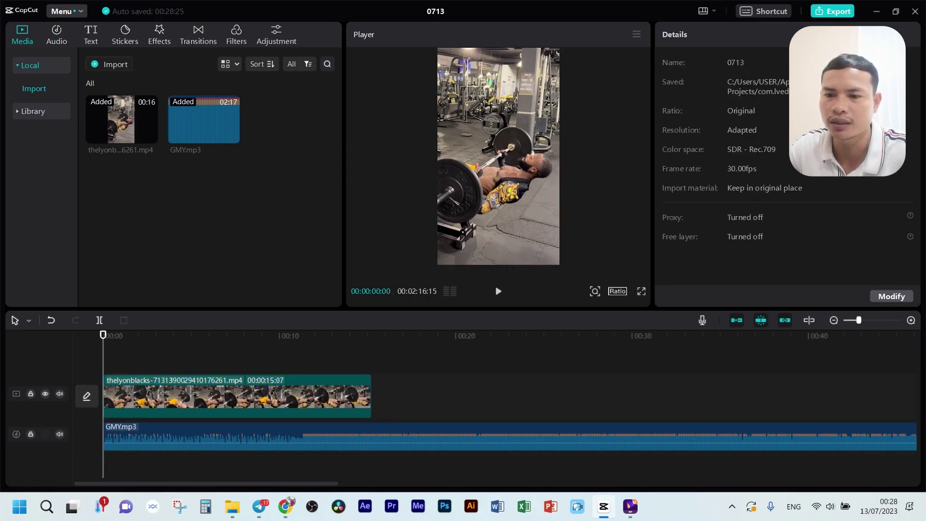
left_click(144, 396)
left_click(107, 436)
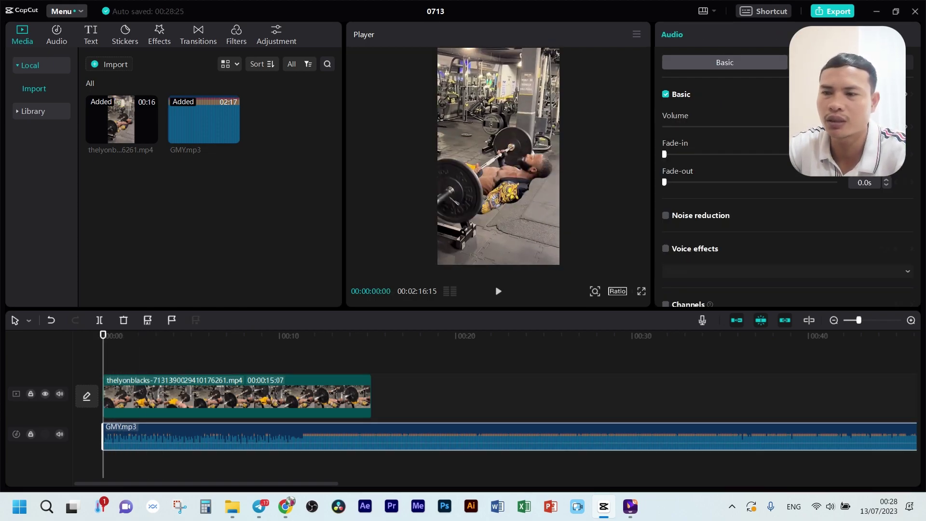
key("space")
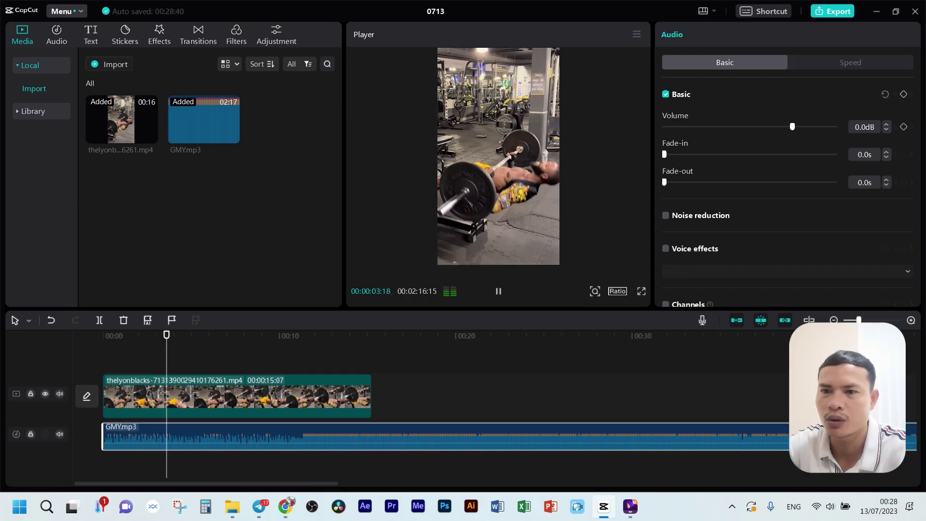
key("space")
left_click(236, 395)
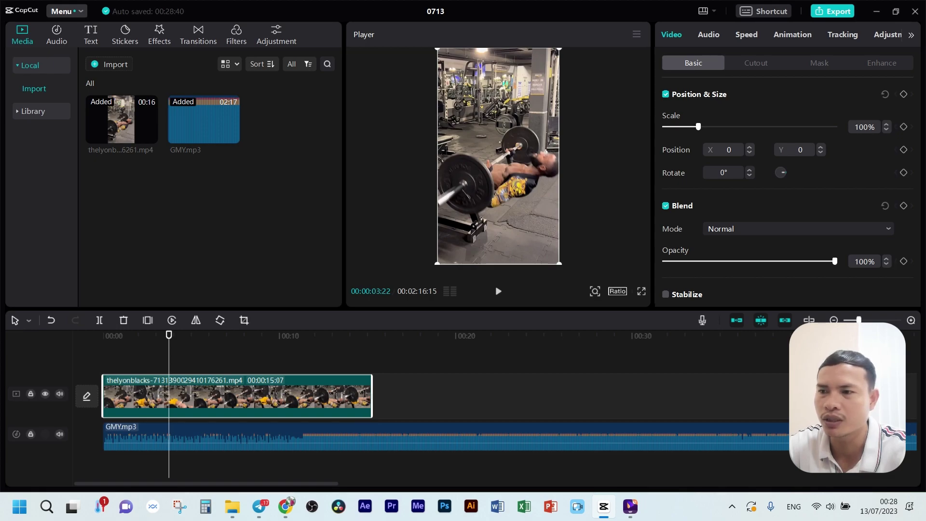
Enlarge the video to 111% scale and shift it slightly left in the frame.
left_click_drag(698, 126, 702, 127)
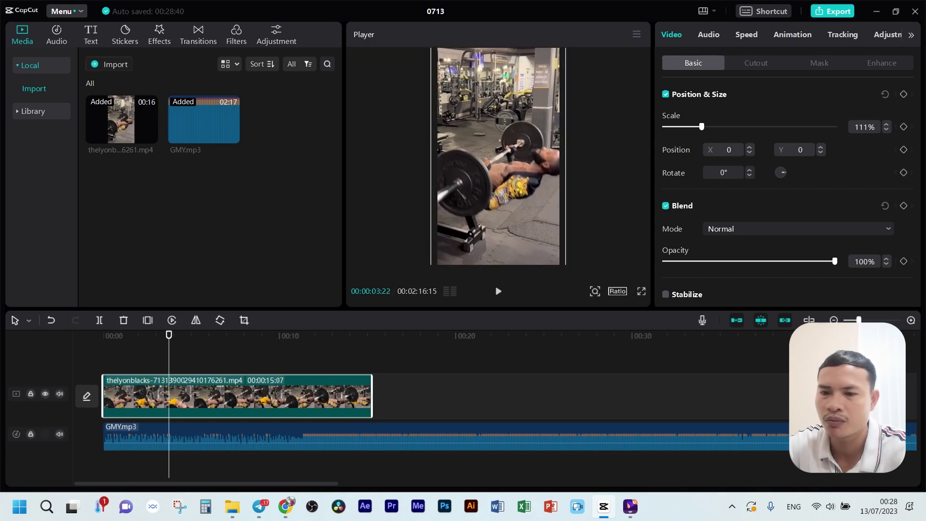
left_click_drag(498, 154, 491, 155)
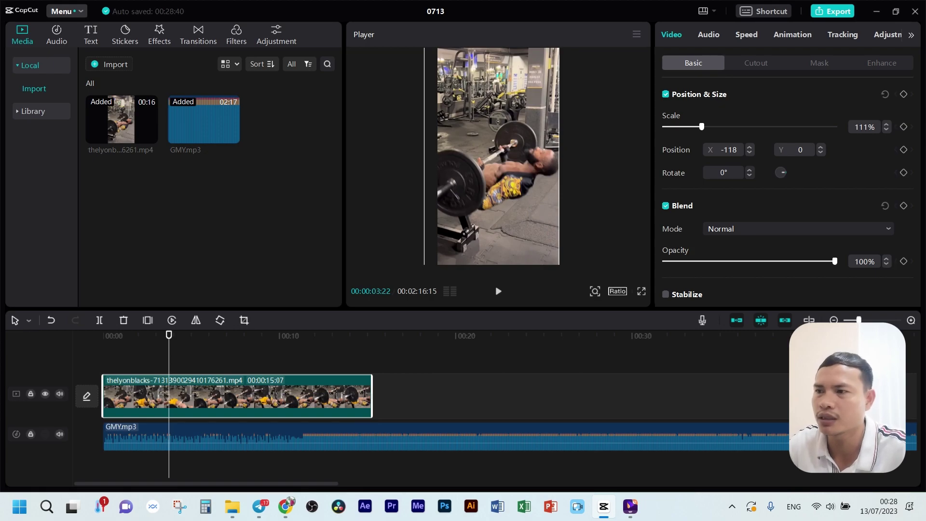
left_click(708, 35)
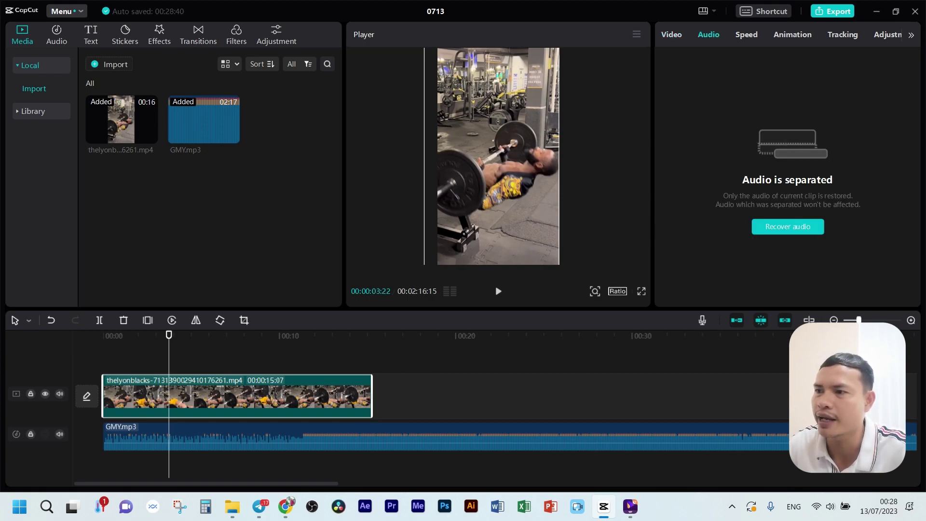
Set the clip speed to 1.1x so it runs about 13.9 seconds.
left_click(746, 34)
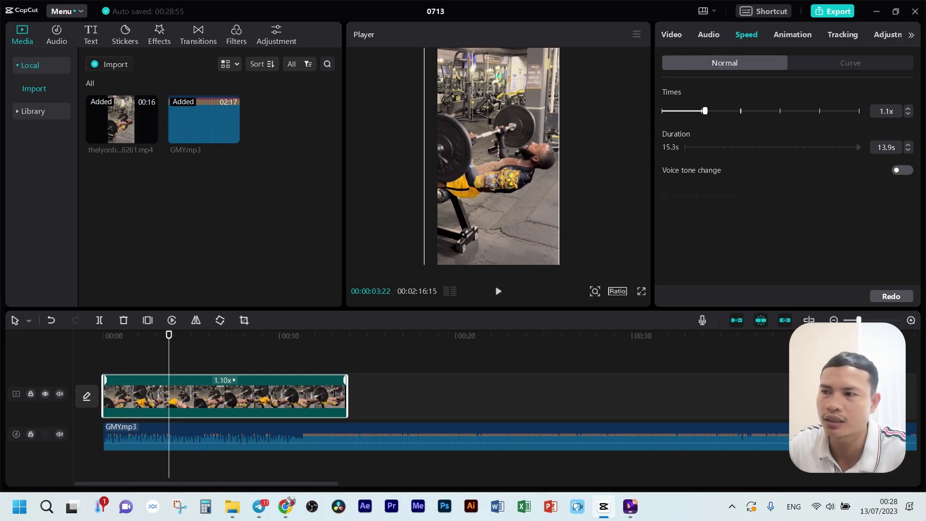
left_click(793, 34)
left_click(843, 35)
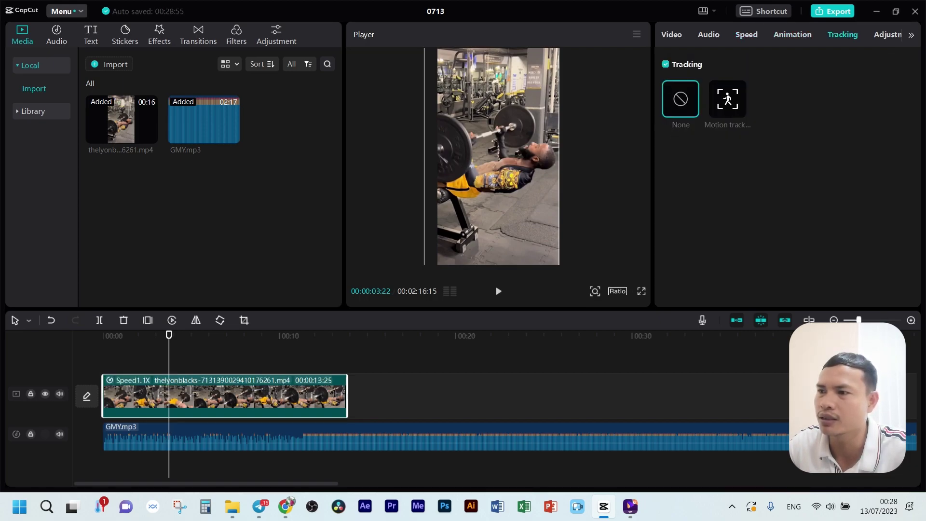
left_click(887, 35)
In Basic adjustments, set Contrast 7, Highlight 10, Shadow 10 and Illumination -9.
scroll(786, 193, "down", 4)
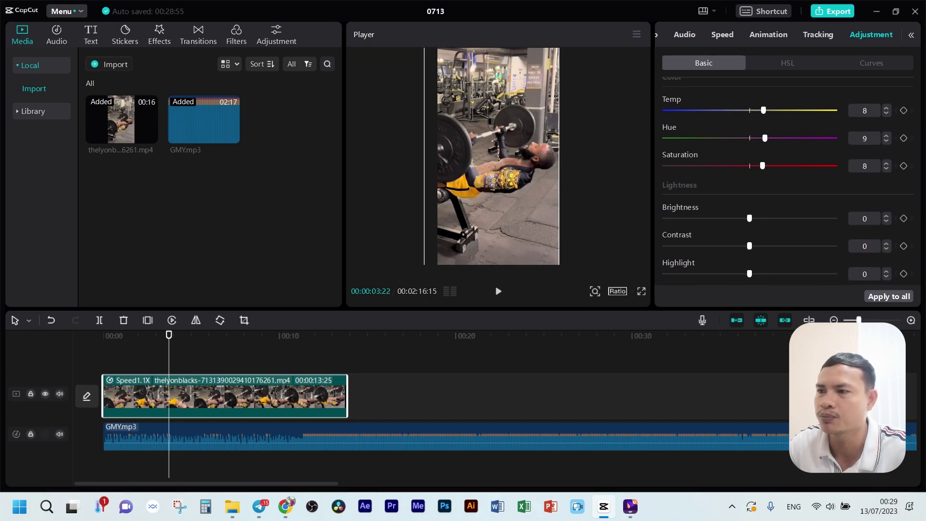
scroll(786, 193, "down", 3)
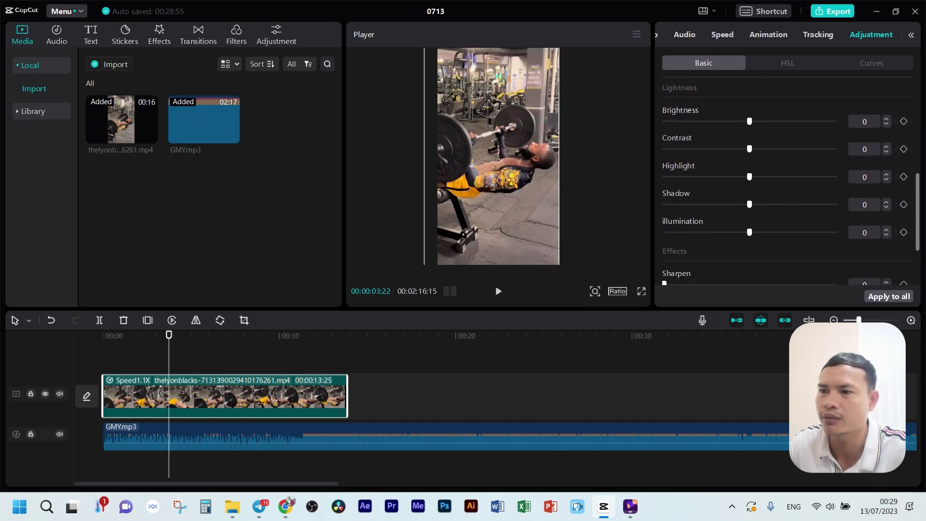
left_click(767, 176)
left_click(767, 204)
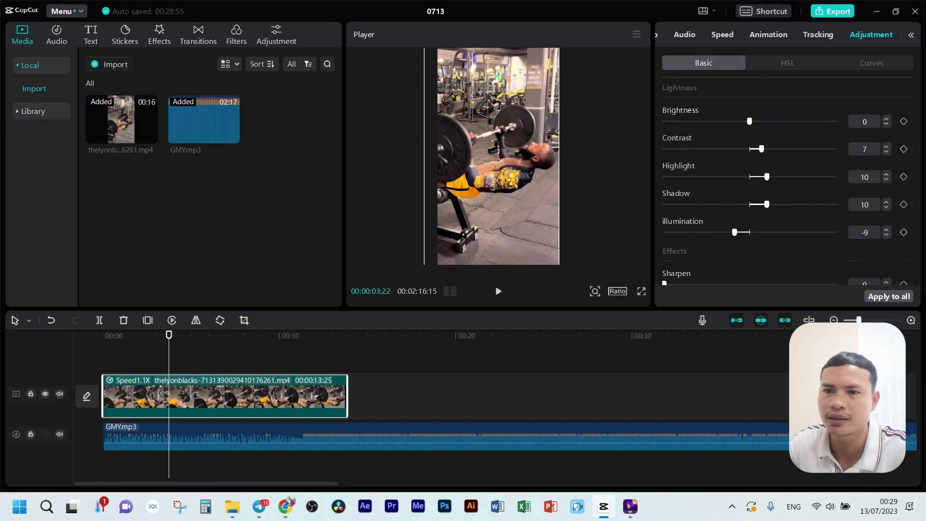
scroll(786, 184, "down", 2)
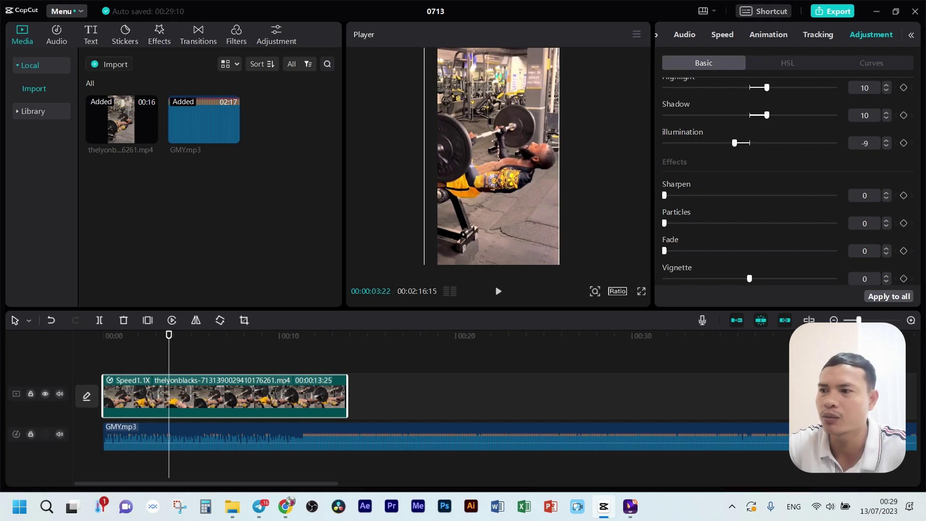
scroll(786, 184, "up", 6)
scroll(786, 184, "up", 1)
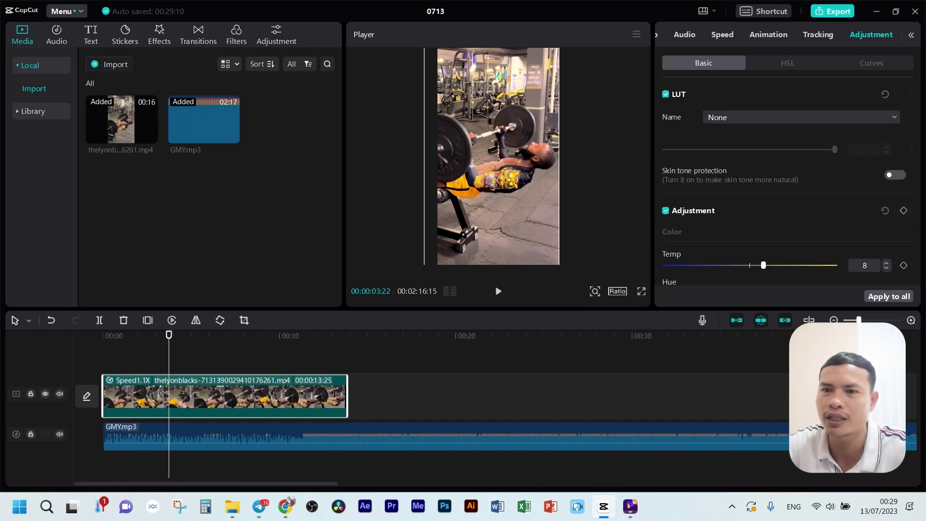
Split GMY.mp3 at the video's 13-second end, delete the leftover music, and replay the edit.
key("Home")
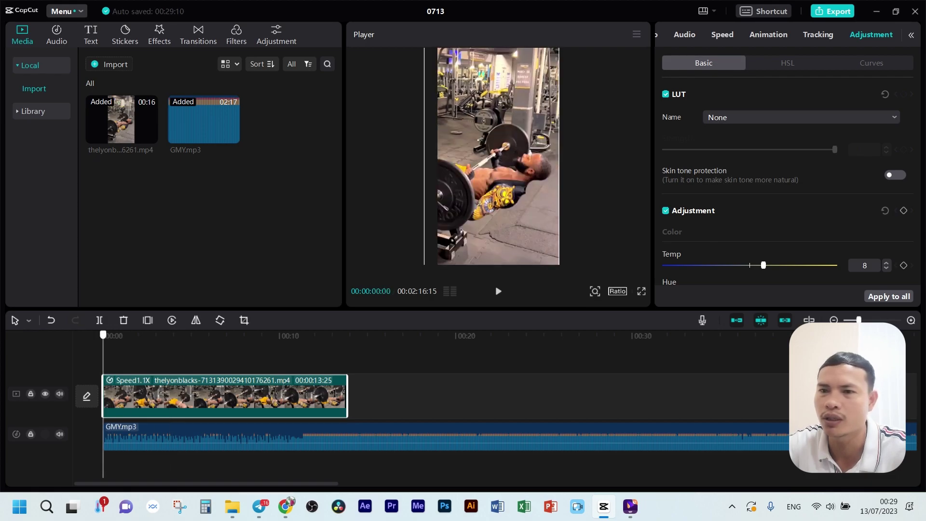
key("space")
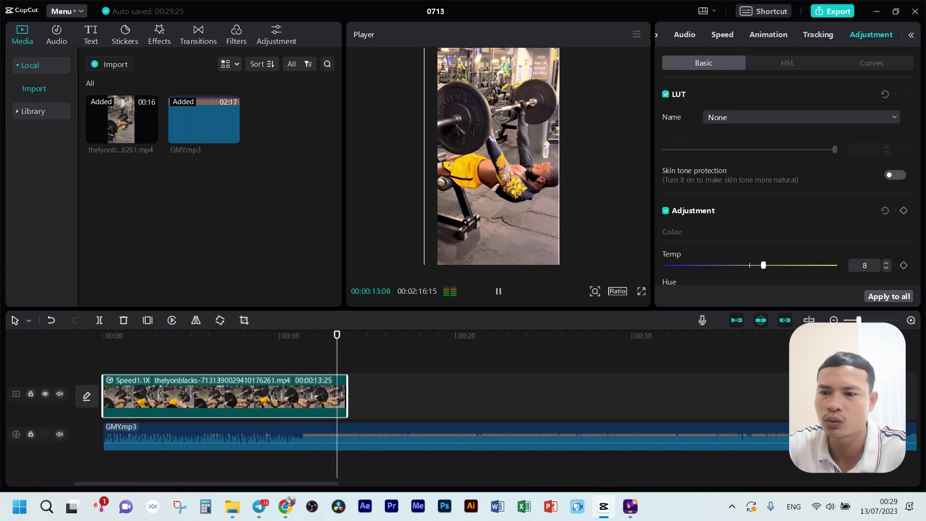
key("space")
scroll(434, 405, "down", 3)
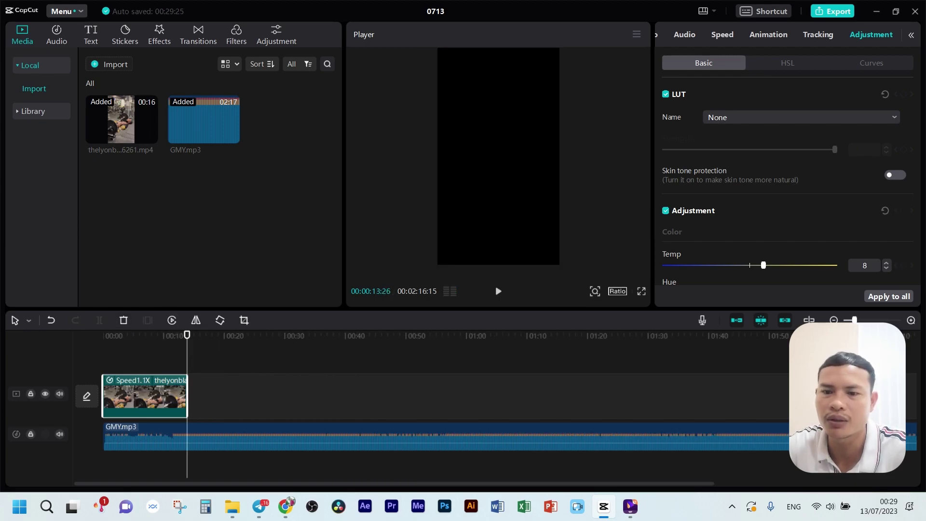
left_click(145, 437)
left_click(99, 320)
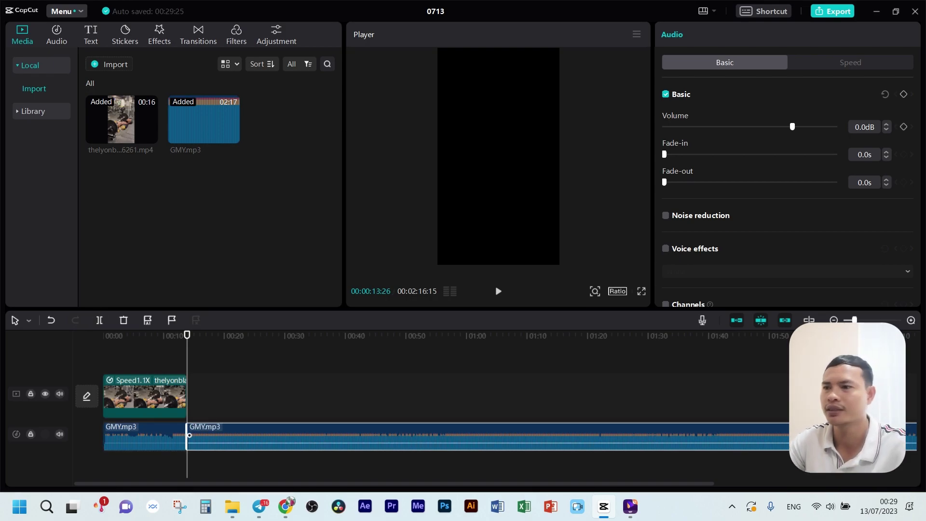
key("Delete")
scroll(434, 406, "up", 5)
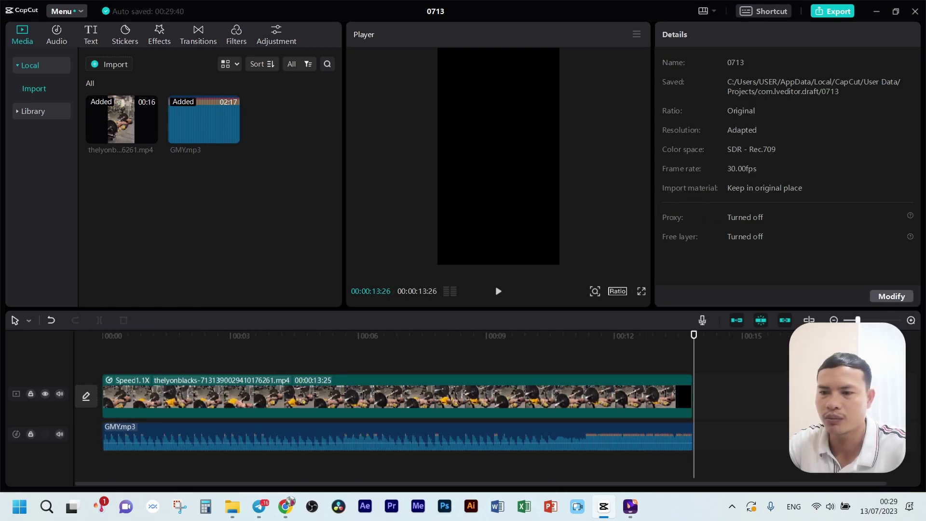
left_click_drag(694, 335, 103, 335)
key("space")
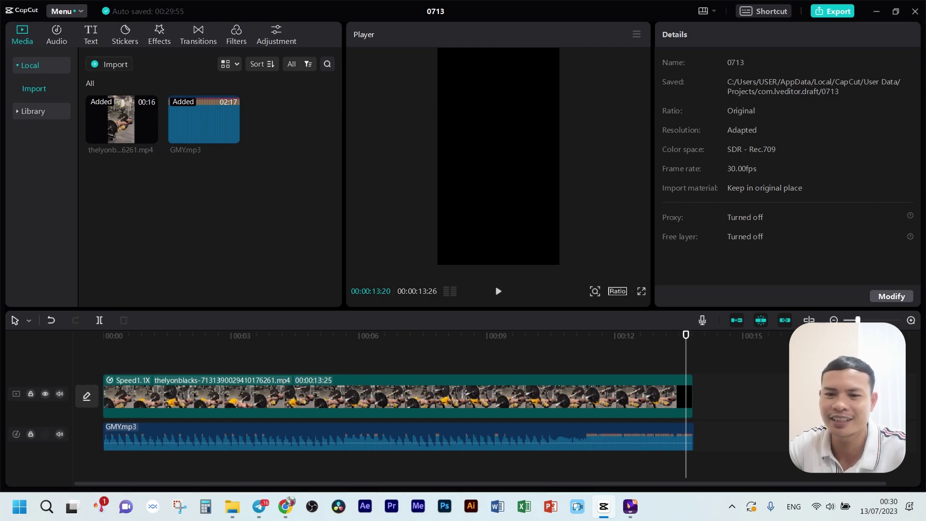
Add 0.6 s fade-out and fade-in to the GMY.mp3 music and preview the result.
left_click_drag(692, 435, 668, 435)
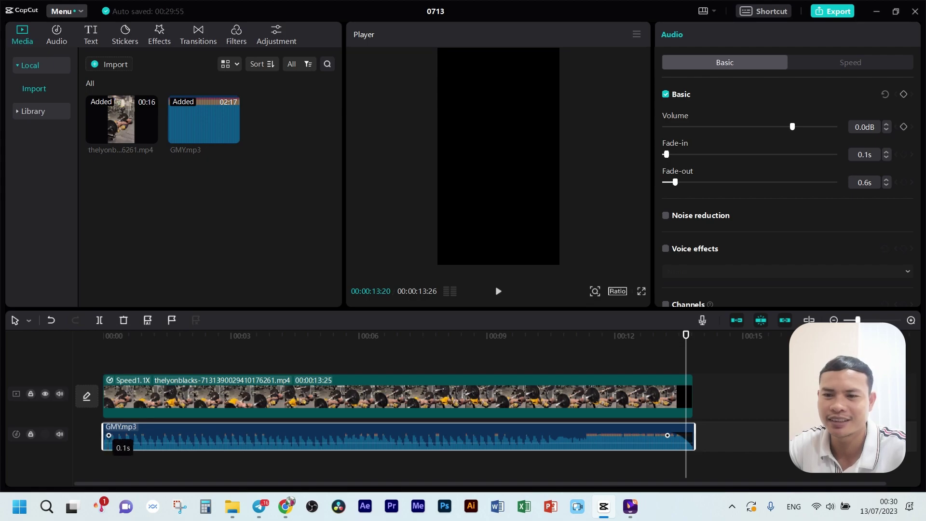
left_click_drag(109, 435, 128, 435)
key("space")
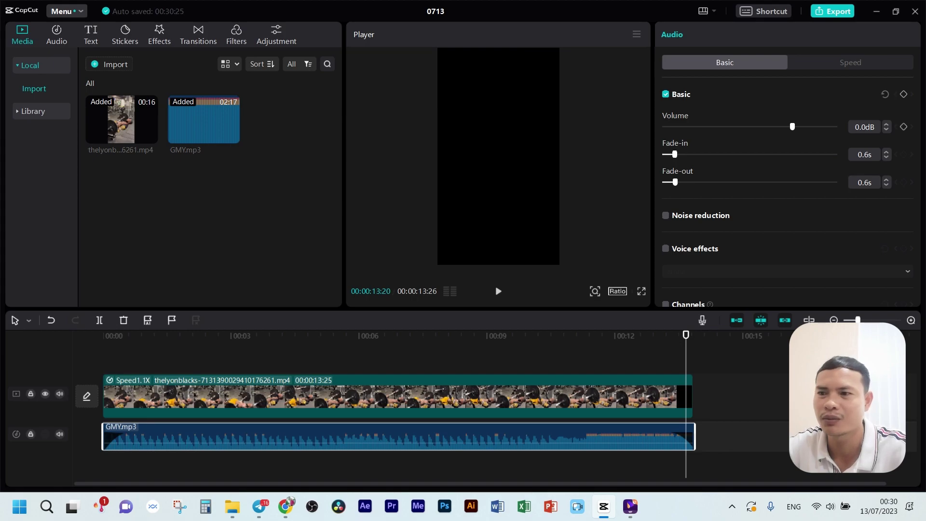
left_click(833, 11)
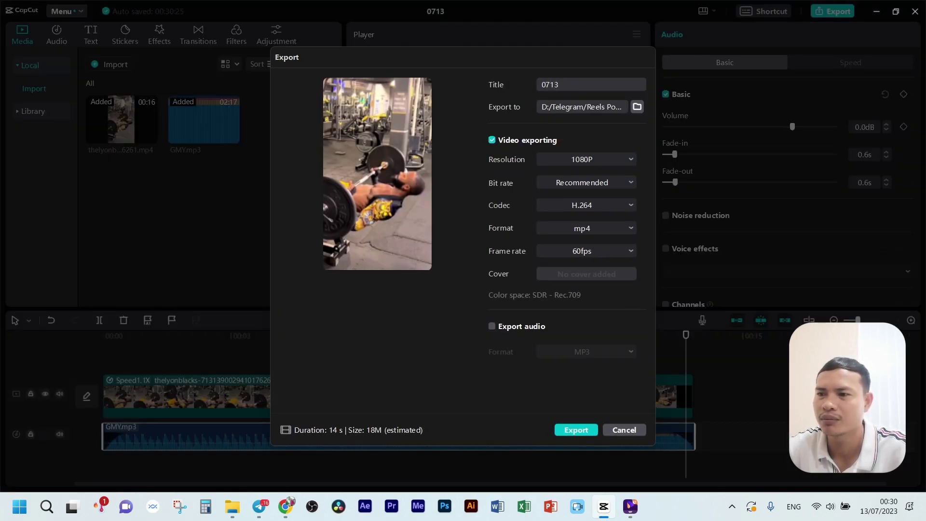
Export project 0713 as an mp4 at 1080P and 60fps.
left_click(586, 159)
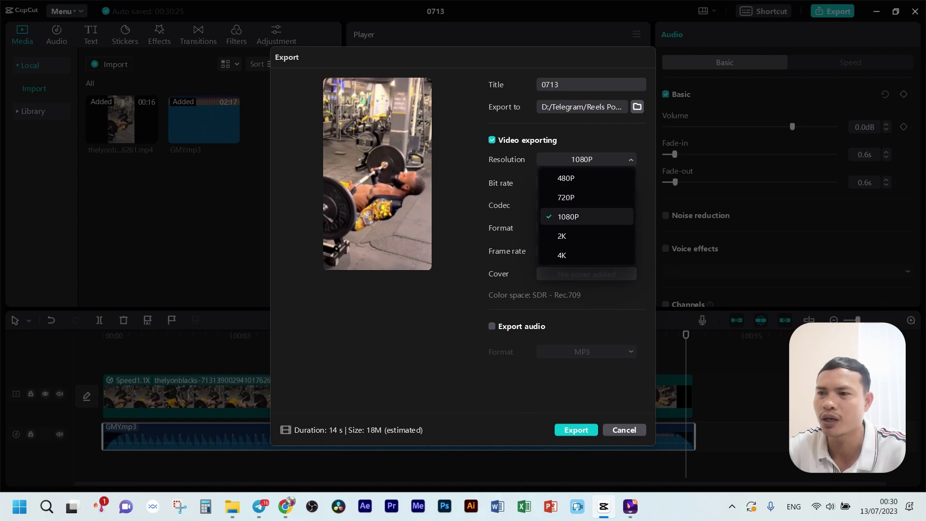
left_click(568, 217)
left_click(586, 251)
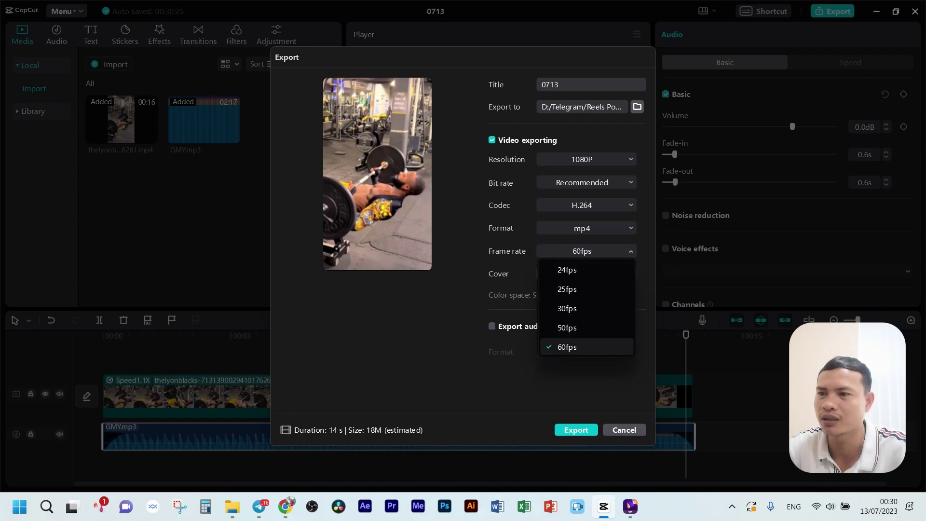
left_click(569, 346)
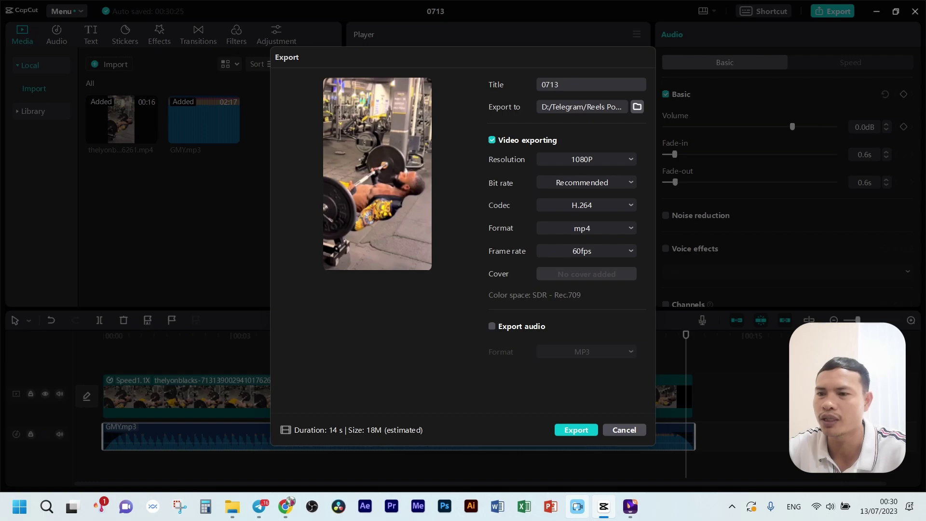
left_click(576, 430)
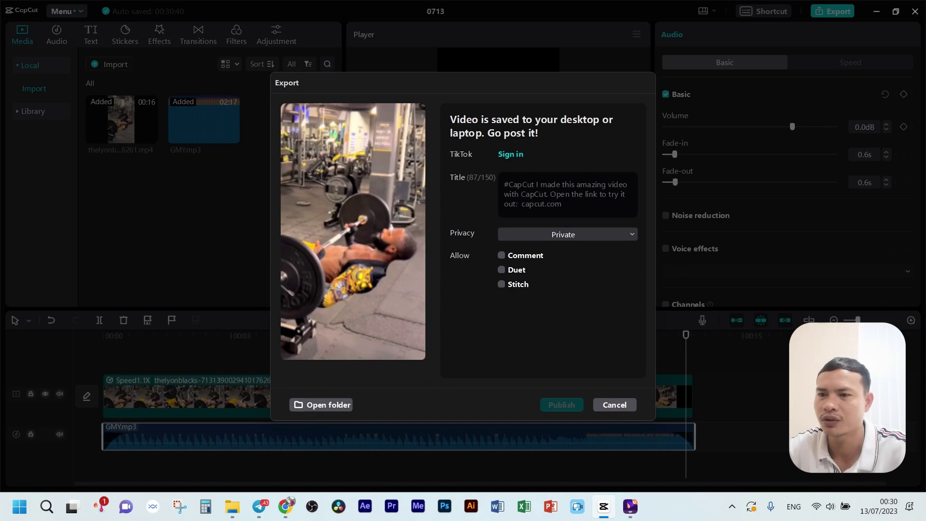
Play the exported 0713.mp4 in VLC, pause it, then close VLC and the Explorer window.
left_click(321, 405)
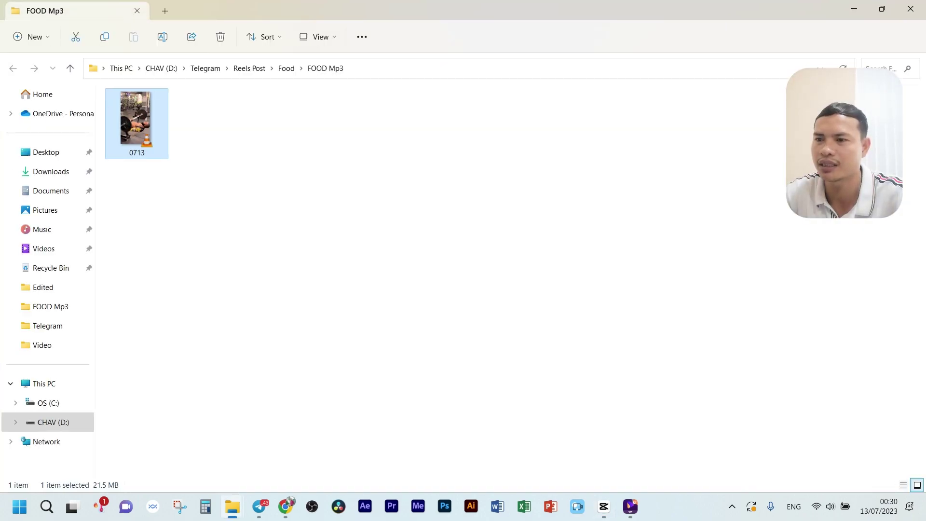
key("Return")
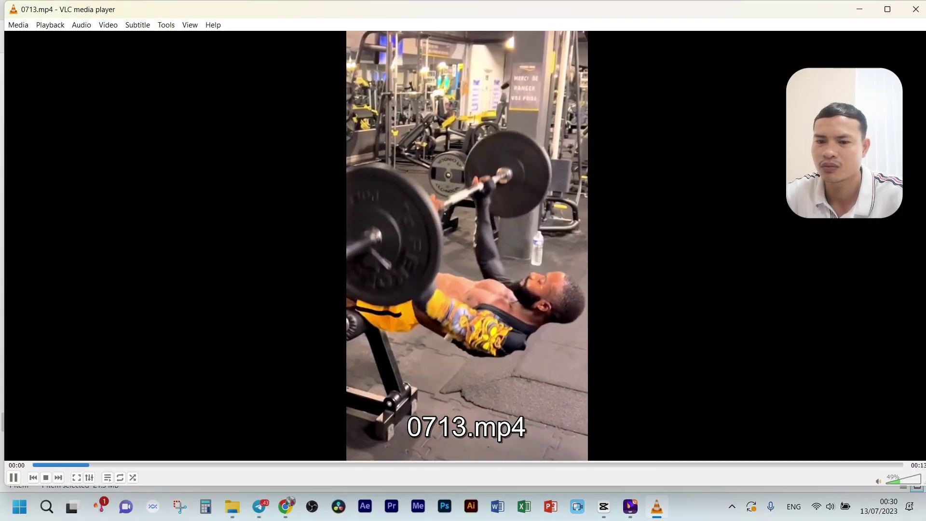
scroll(463, 241, "up", 4)
scroll(463, 241, "up", 3)
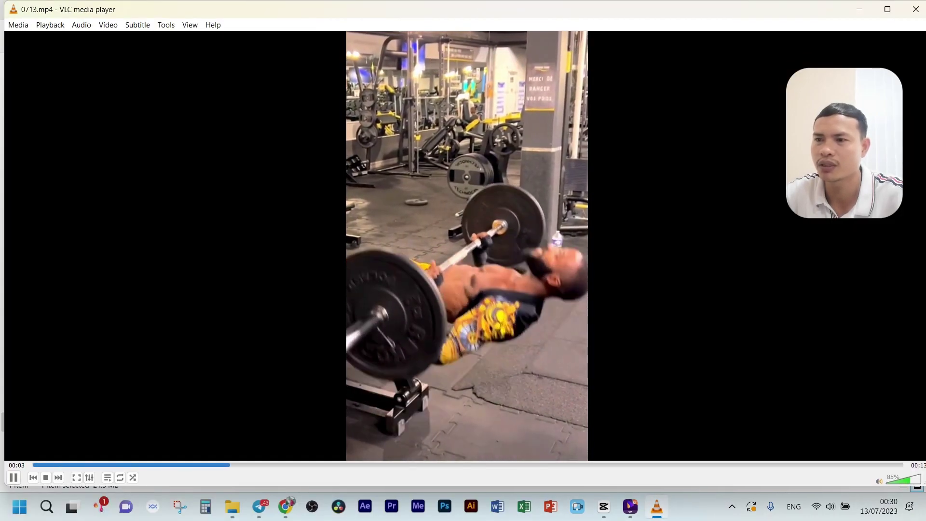
scroll(463, 241, "down", 1)
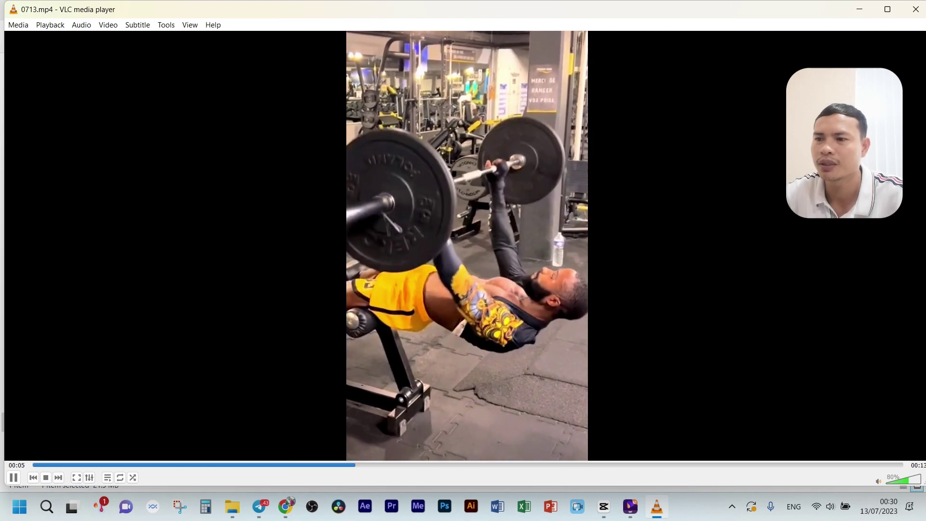
key("space")
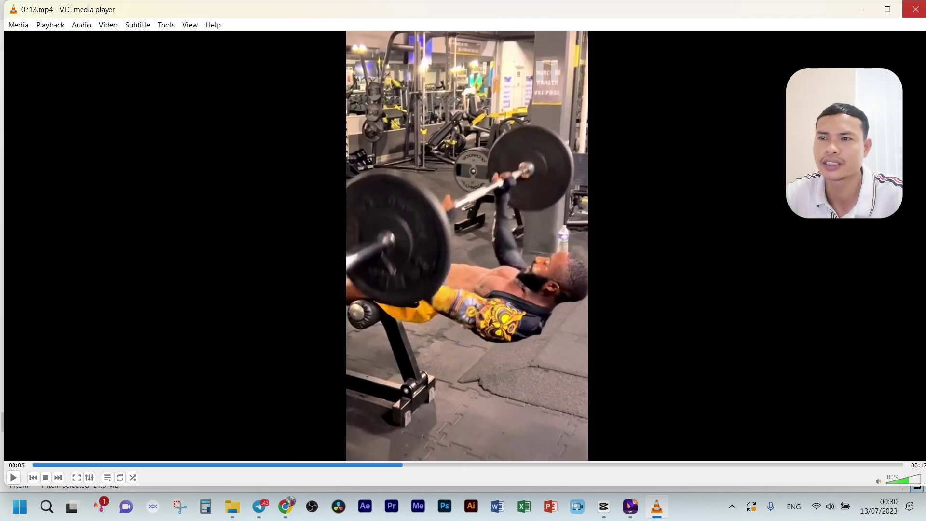
left_click(916, 9)
left_click(914, 9)
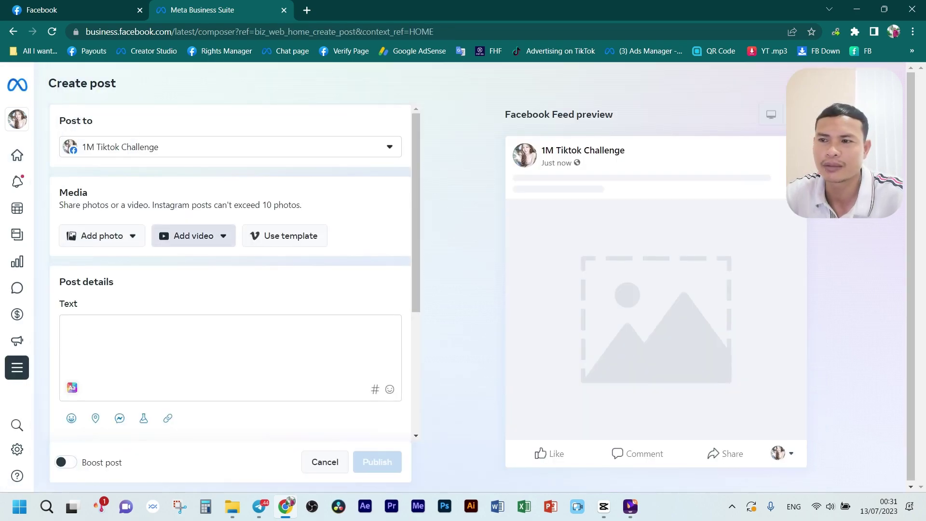
Upload 0713.mp4 from the computer as the video for a new page post.
left_click(193, 235)
left_click(215, 265)
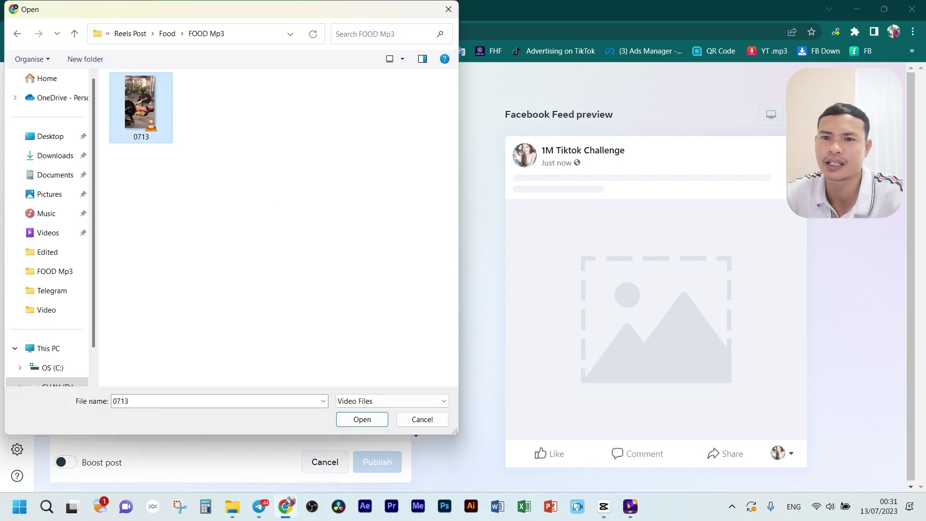
left_click(362, 419)
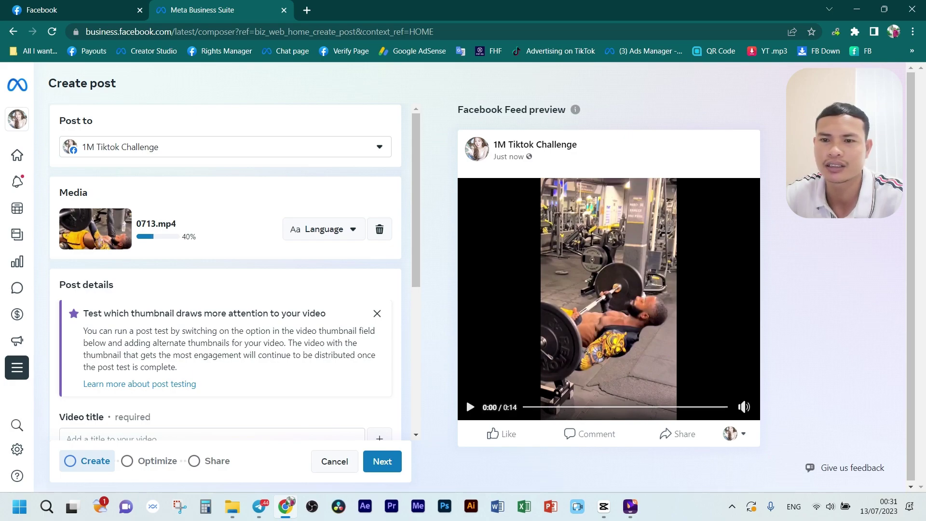
Enter 'Gym Boom!' as the video title.
scroll(226, 270, "down", 3)
left_click(68, 318)
type("T")
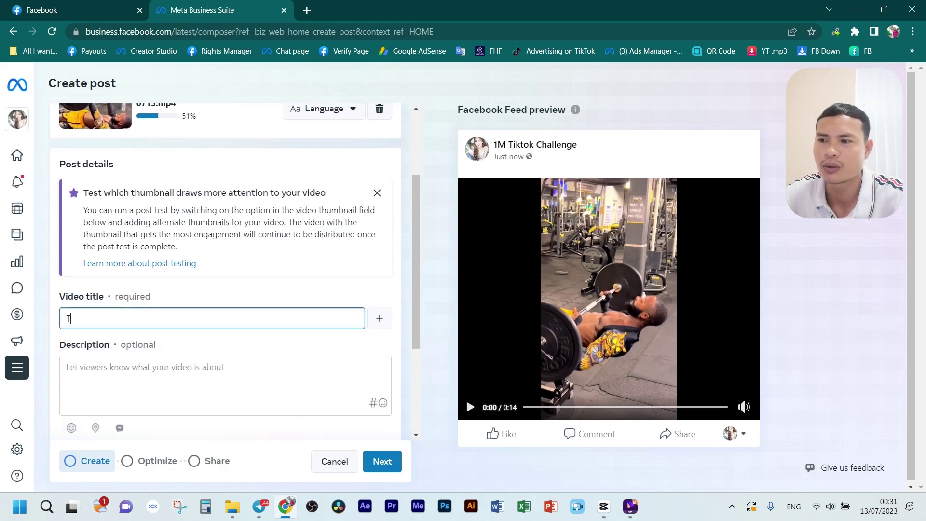
type("es")
key("BackSpace")
key("BackSpace")
key("BackSpace")
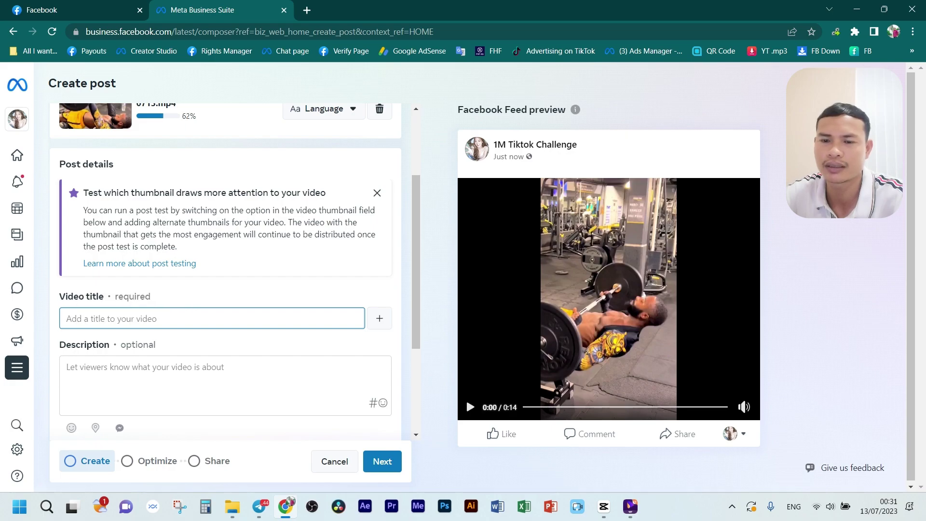
type("M")
type("y")
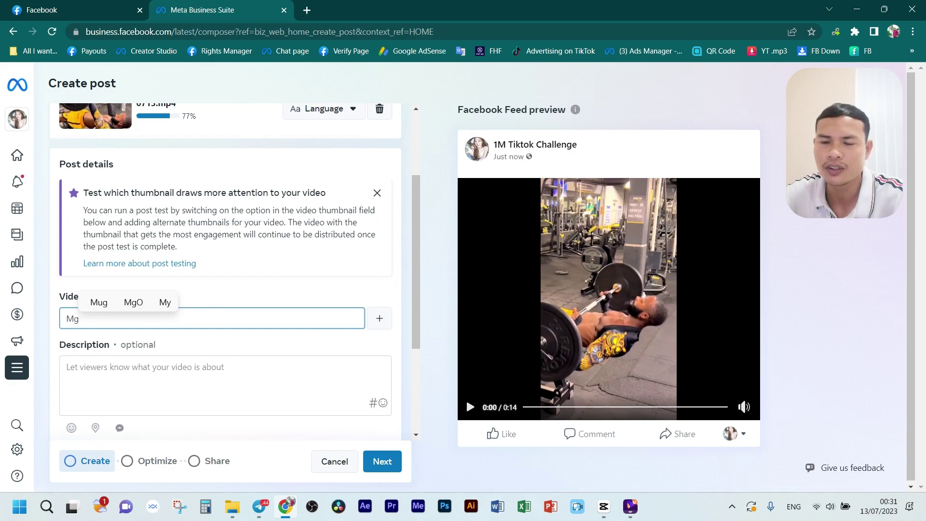
key("BackSpace")
key("BackSpace")
type("Gy")
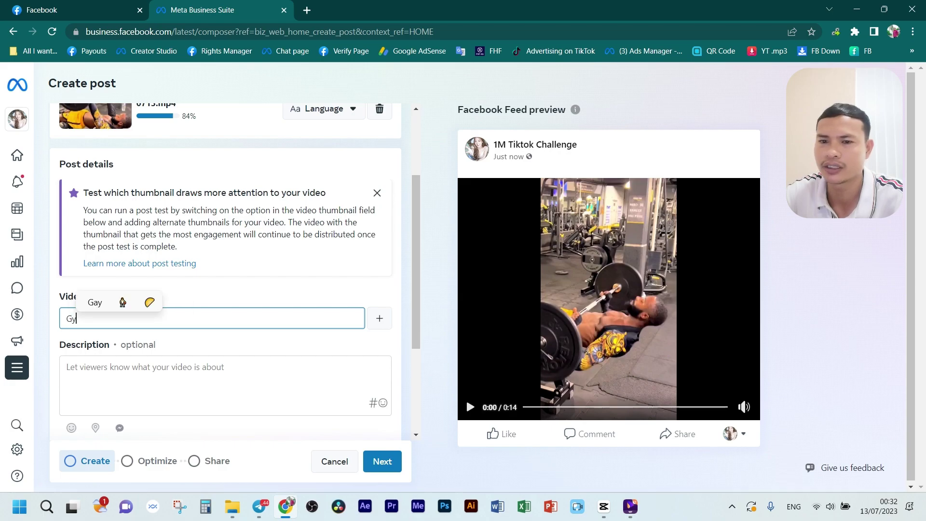
type("m")
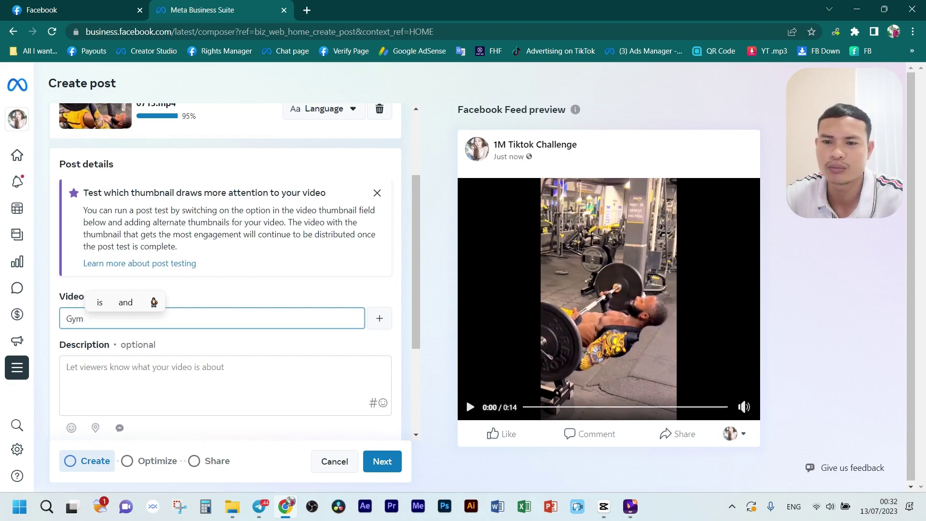
type(" Boom")
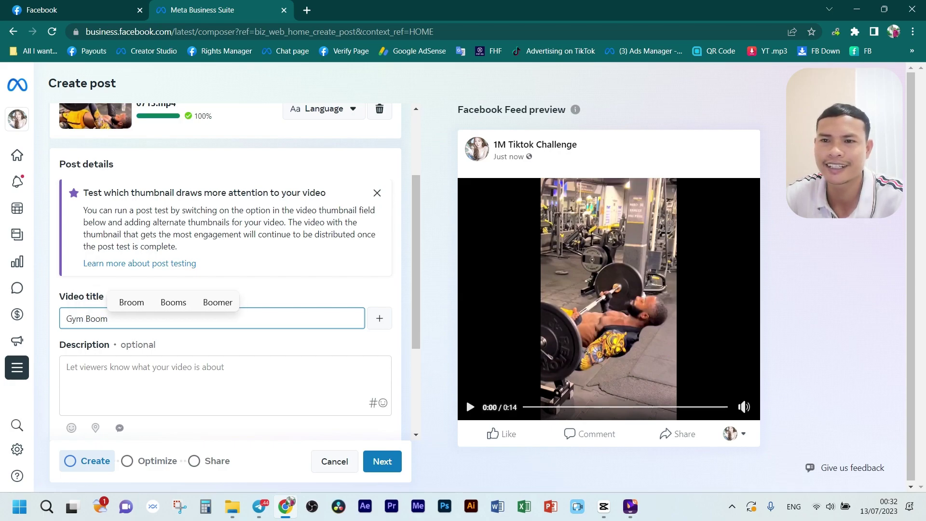
type("!")
Copy 'Gym Boom!' into the description and advance to the sharing options.
key("ctrl+a")
key("ctrl+c")
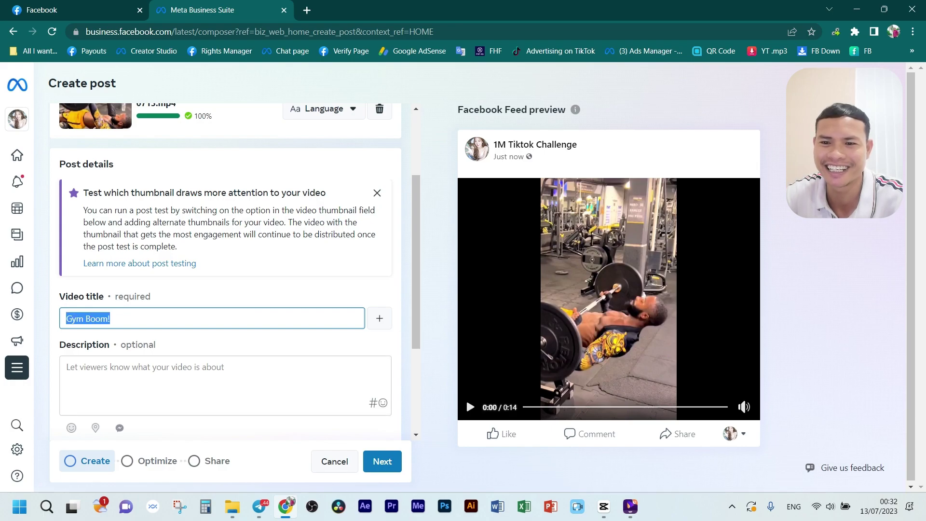
left_click(145, 377)
key("ctrl+v")
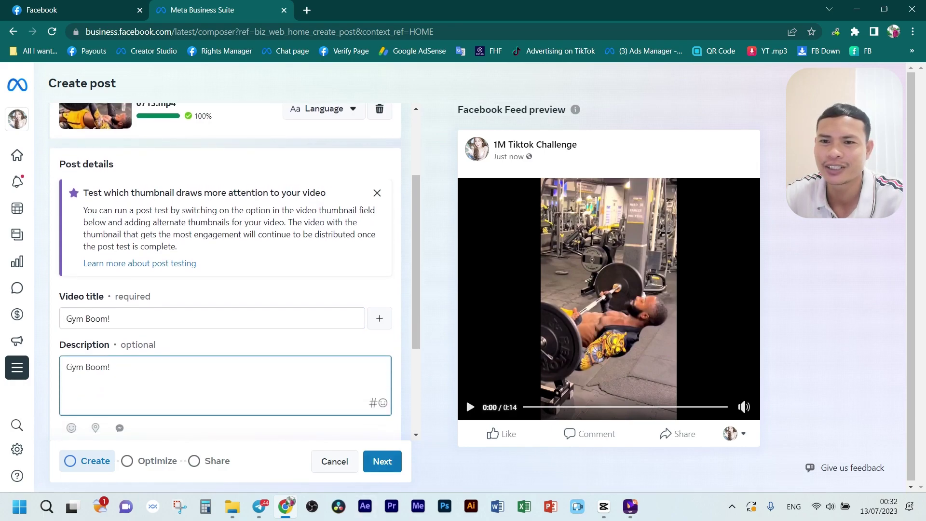
left_click(382, 461)
left_click(382, 461)
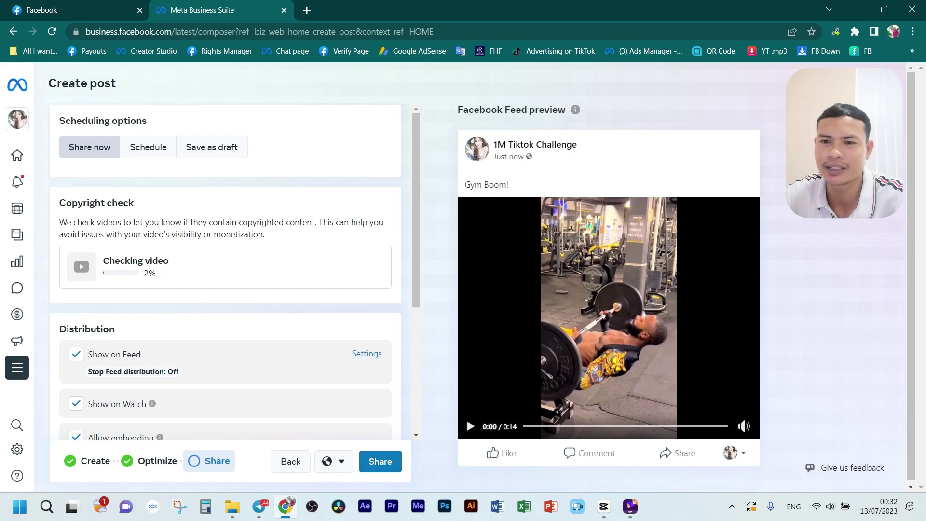
left_click_drag(169, 261, 103, 261)
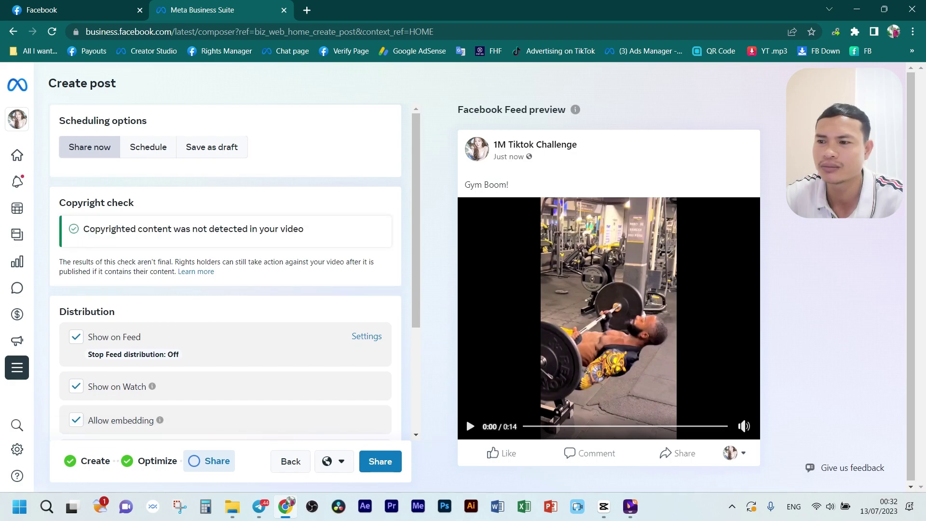
left_click_drag(304, 229, 90, 228)
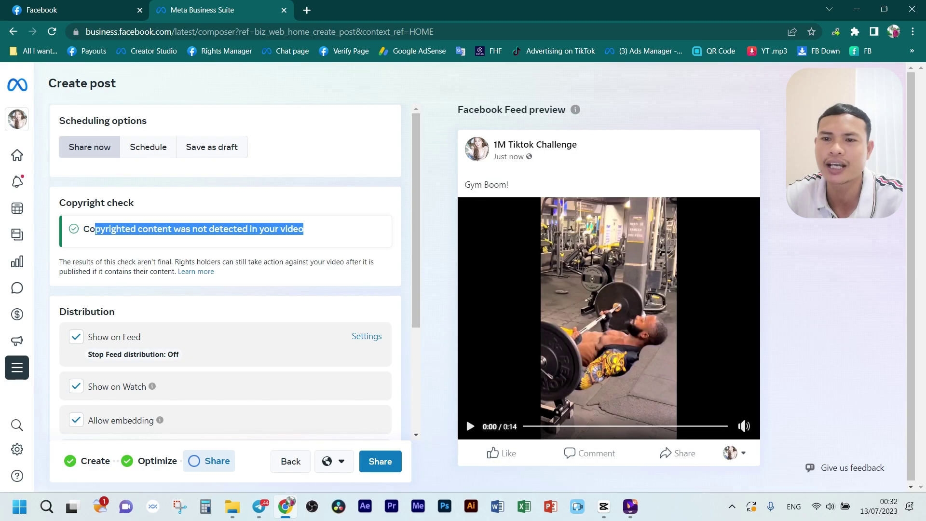
scroll(224, 270, "down", 4)
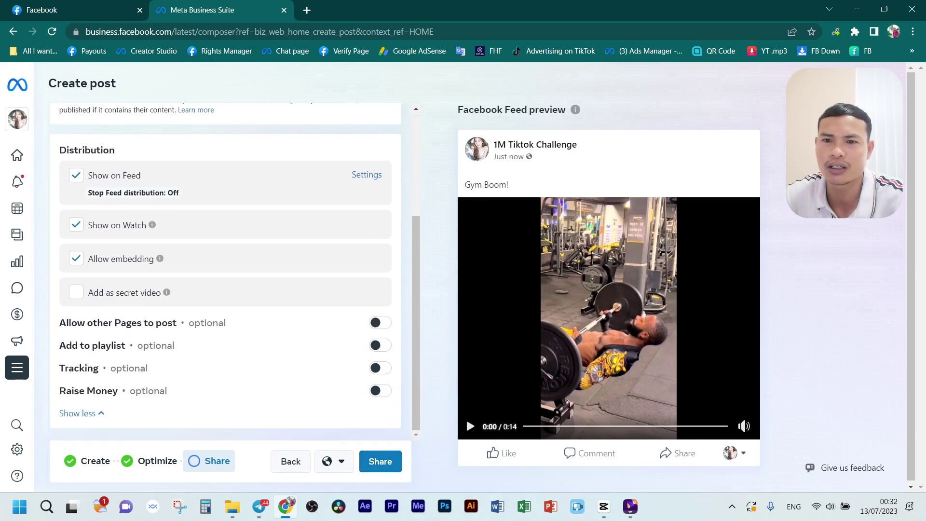
scroll(224, 270, "up", 4)
left_click(466, 418)
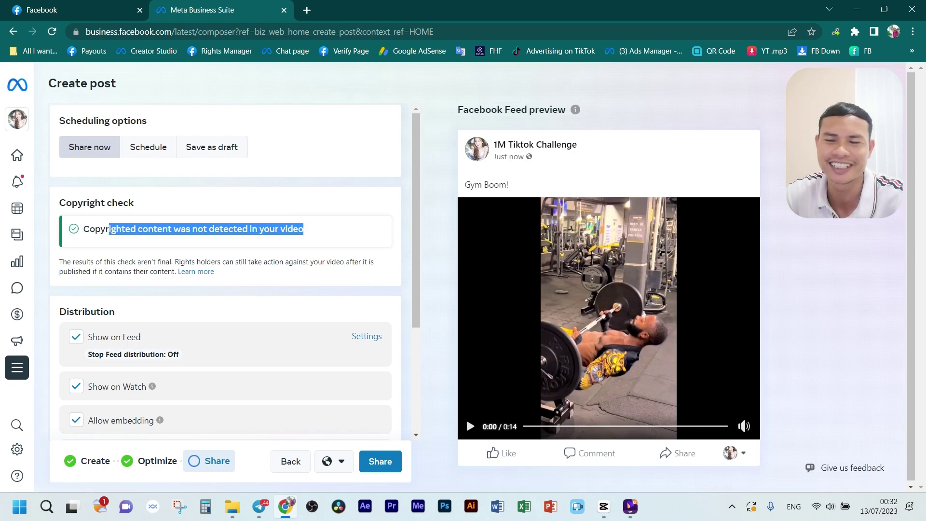
scroll(225, 270, "down", 3)
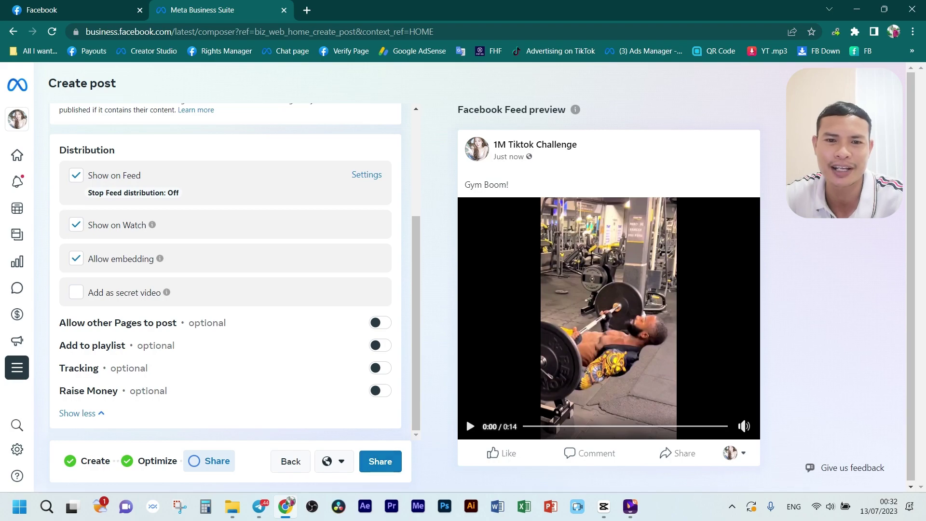
scroll(225, 270, "up", 3)
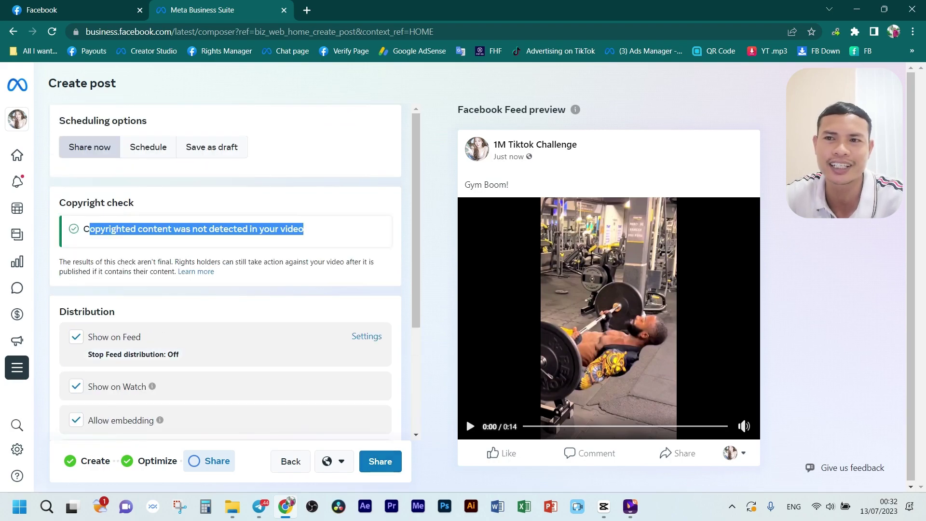
left_click(304, 228)
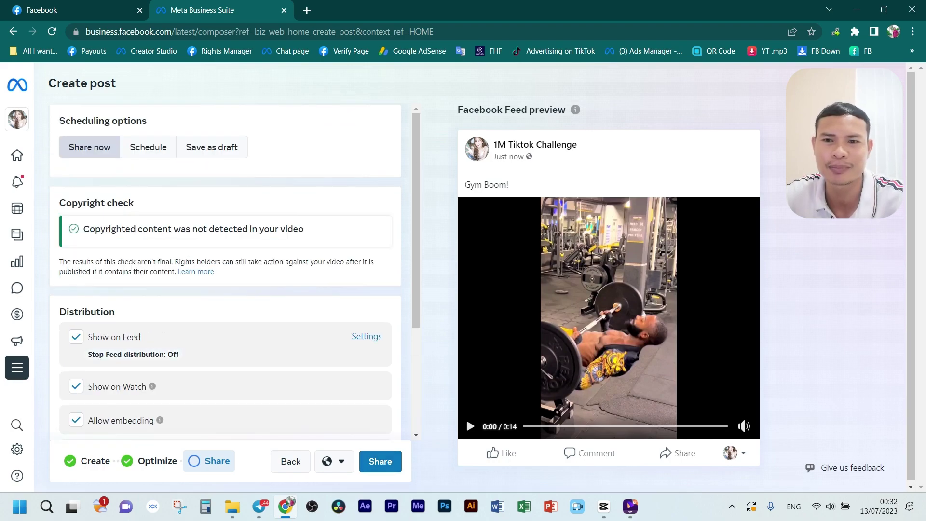